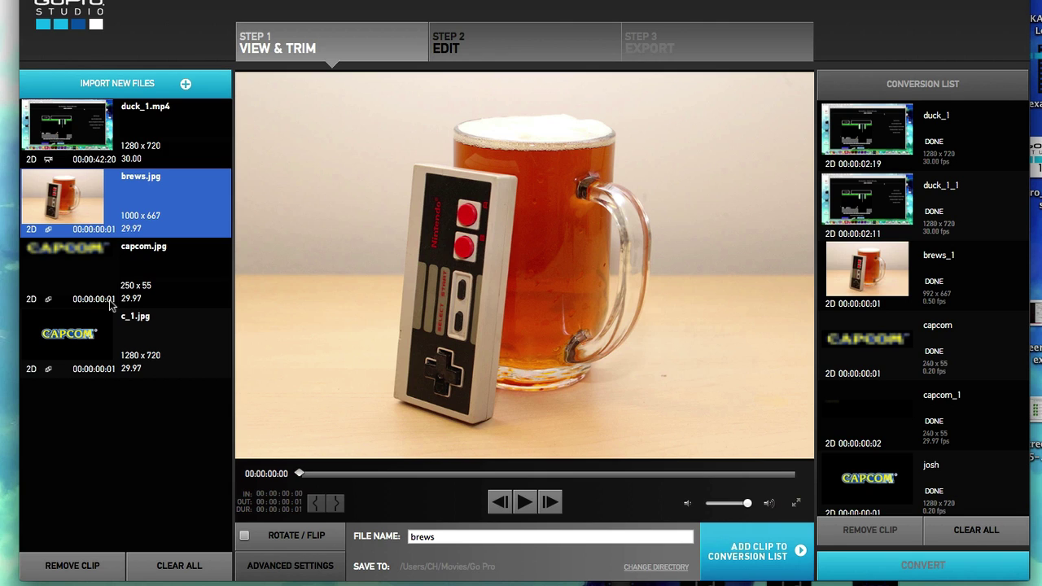
Preview the CAPCOM logos and add the small capcom.jpg to the conversion list.
left_click(144, 350)
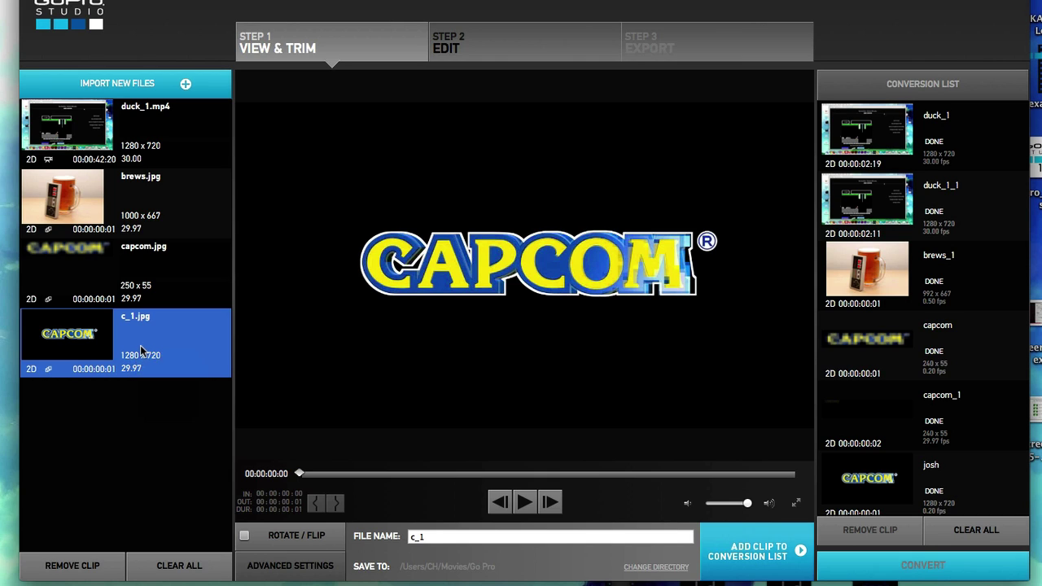
left_click(155, 301)
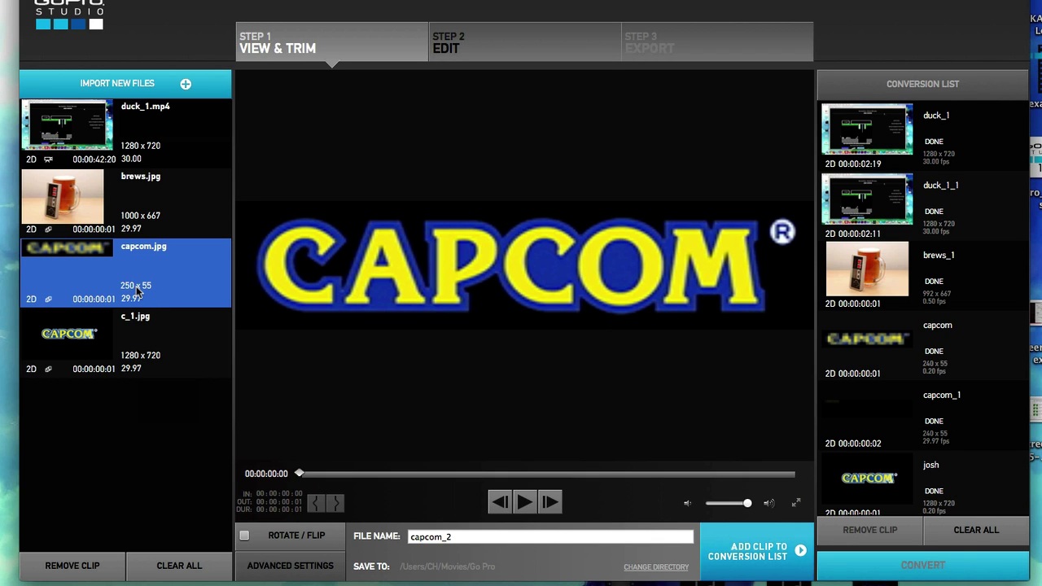
left_click(753, 547)
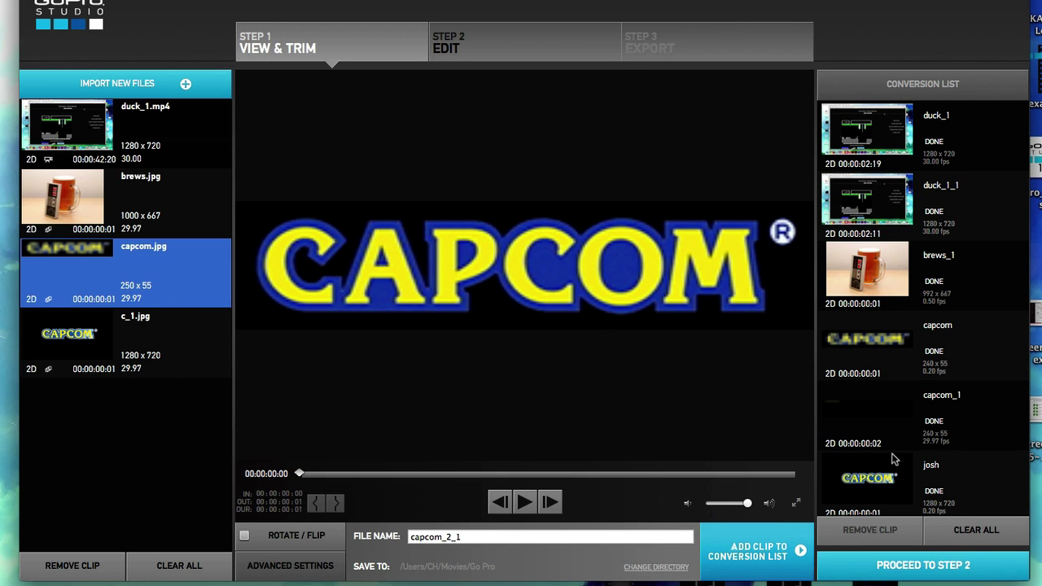
Remove the CAPCOM clips from the timeline end, leaving only duck, brews and duck.
left_click(923, 565)
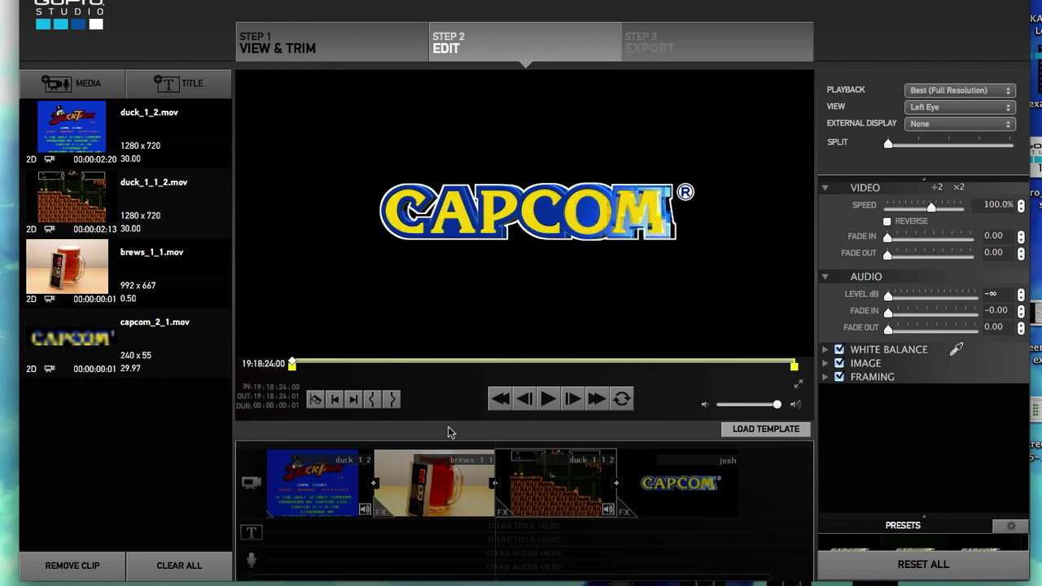
left_click(672, 502)
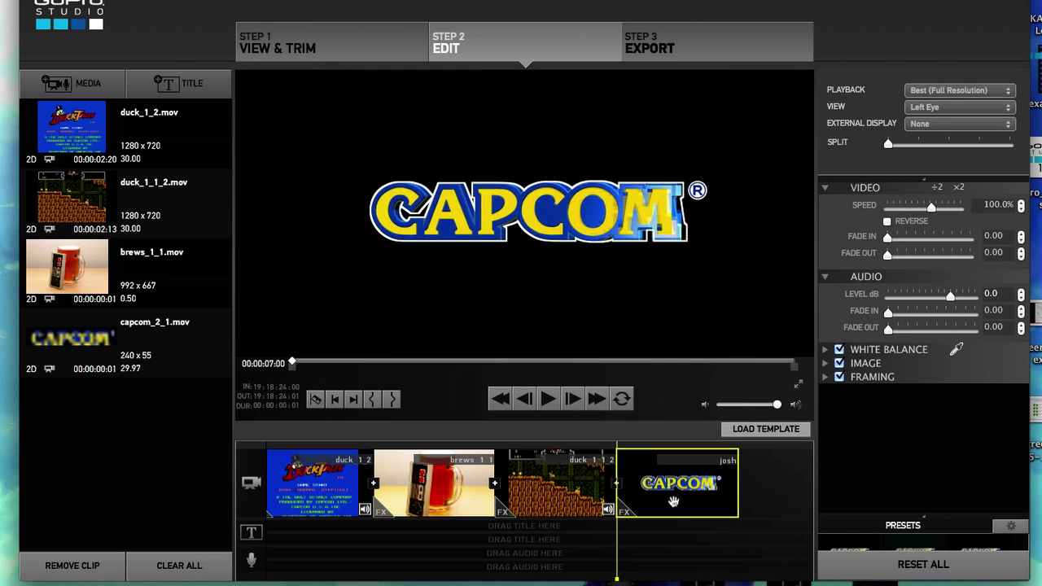
key("Delete")
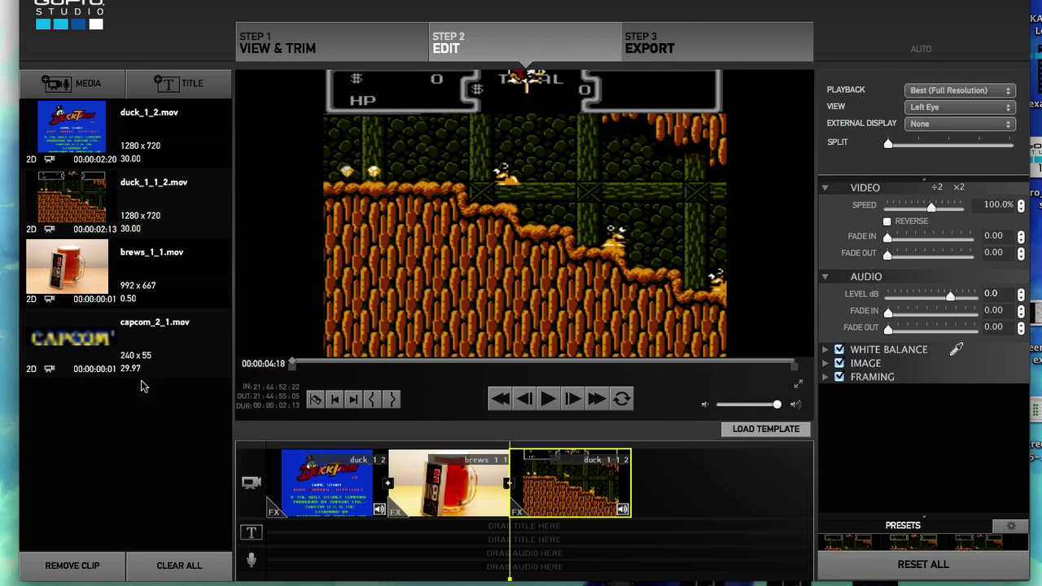
left_click_drag(146, 356, 698, 509)
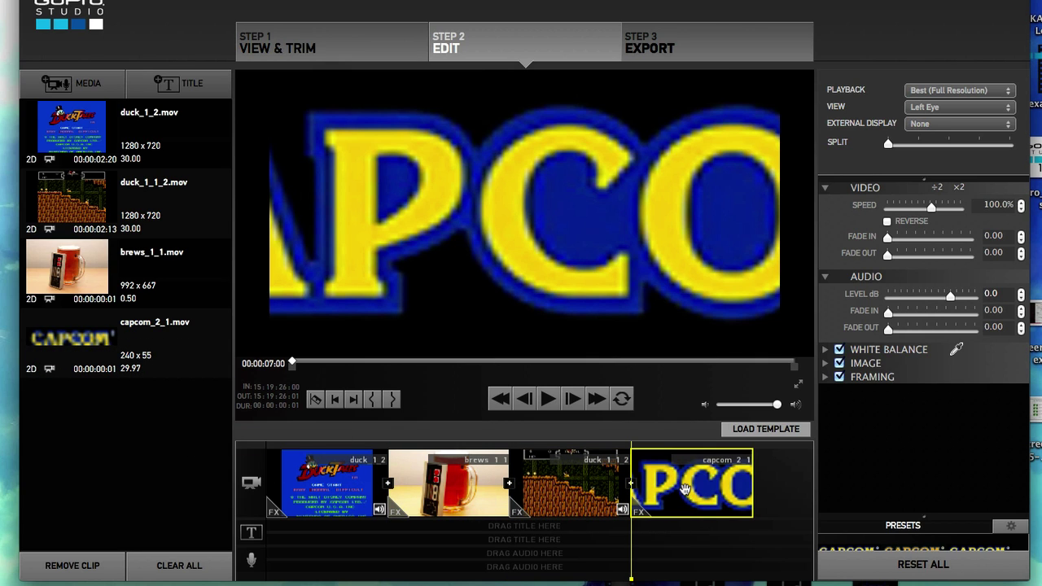
left_click_drag(685, 489, 72, 256)
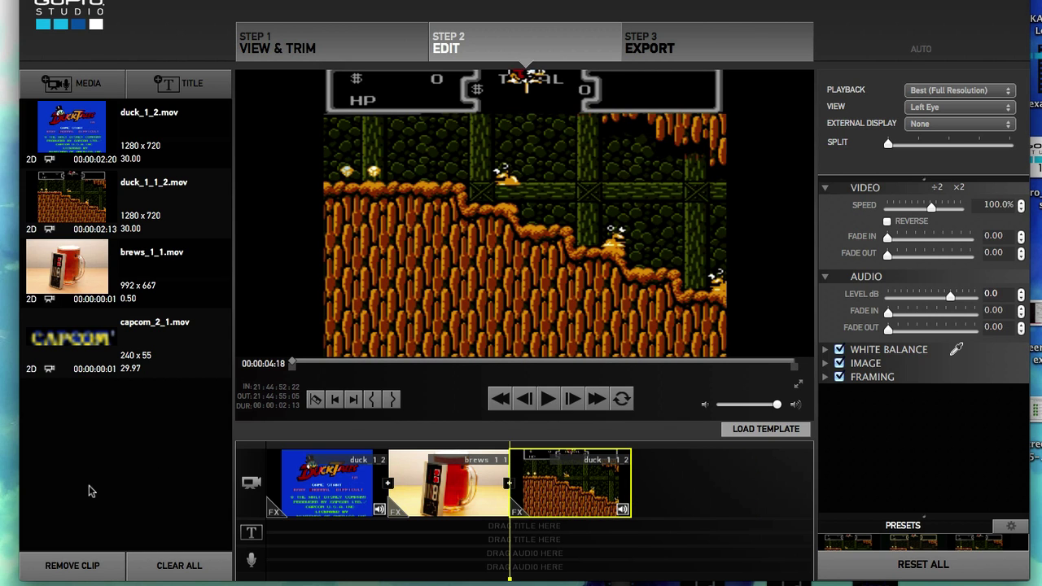
Add the large c_1.jpg CAPCOM logo to the conversion list.
left_click(277, 48)
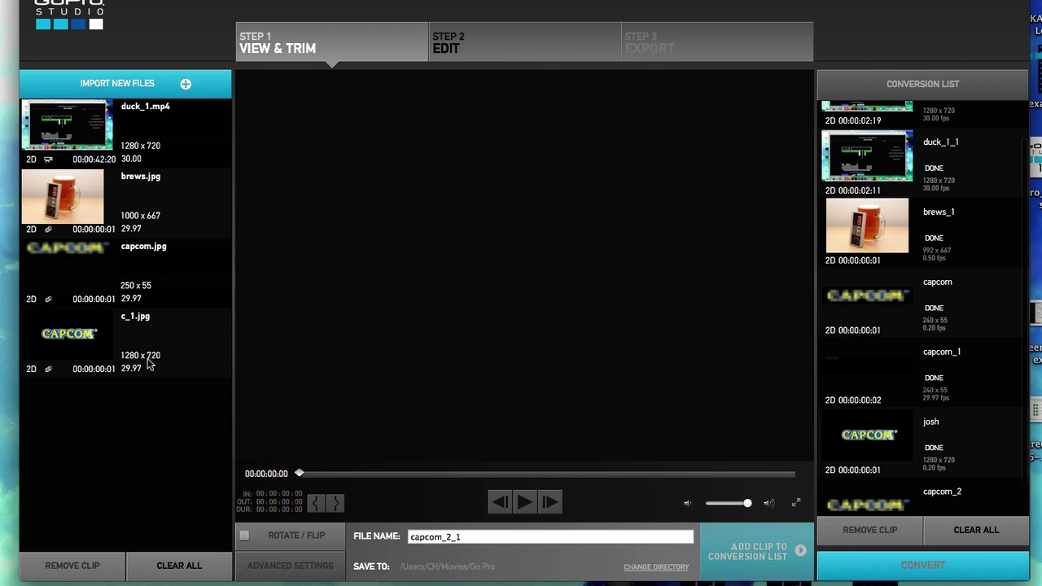
left_click(146, 358)
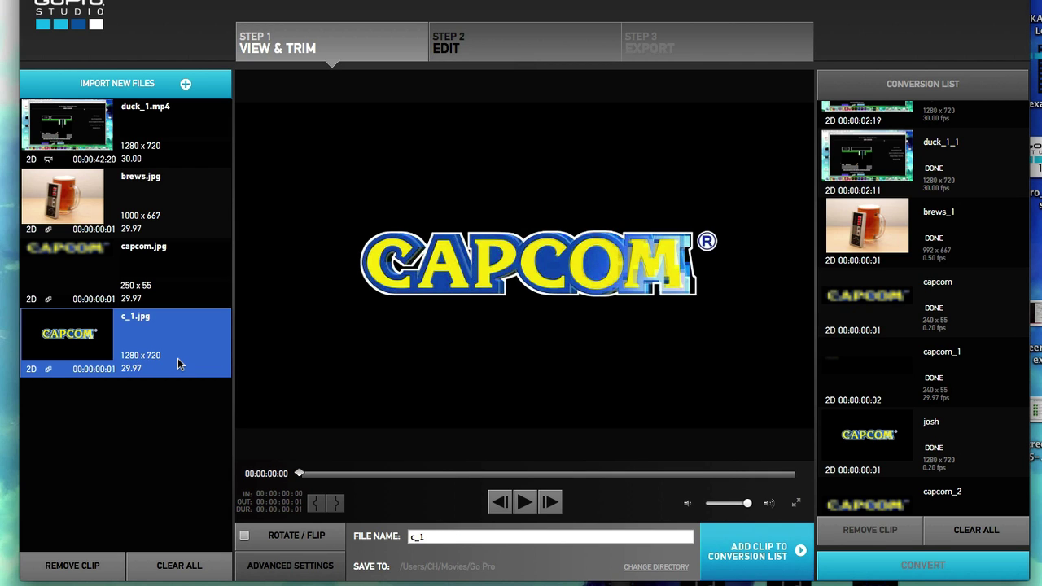
left_click(742, 547)
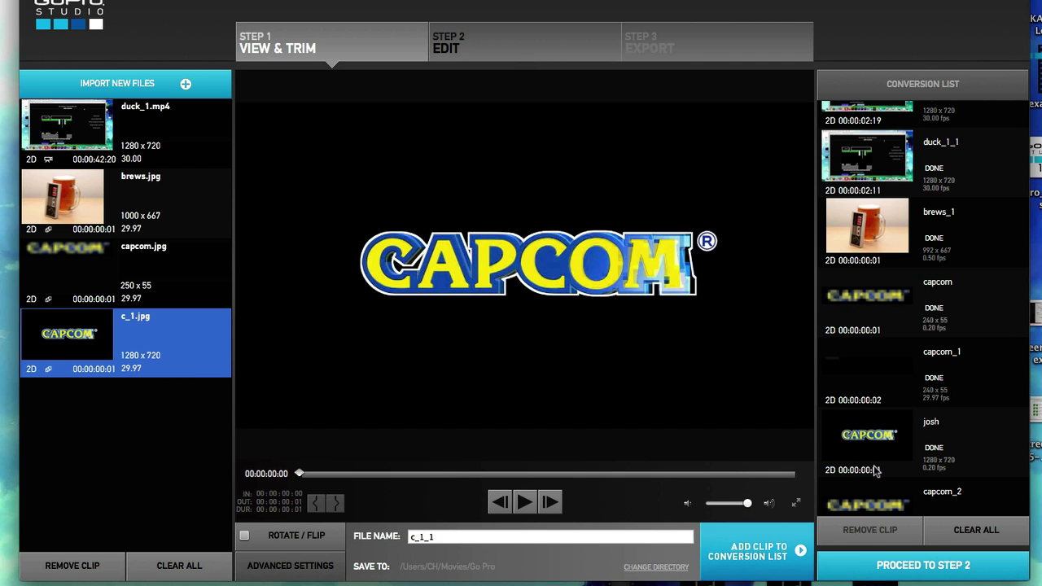
Place the c_1 clip at the end of the timeline and play the sequence to check it.
left_click(902, 562)
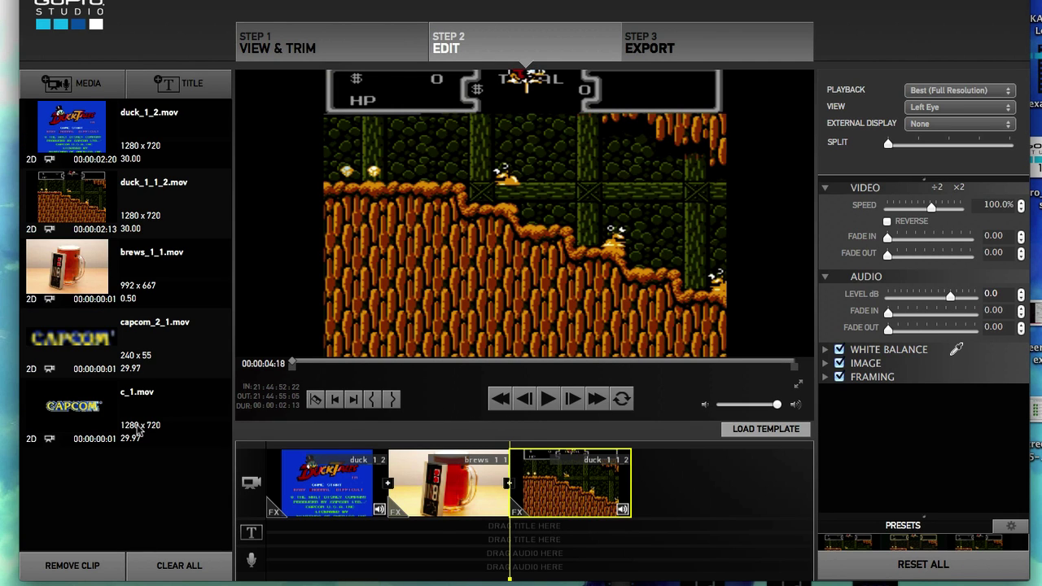
left_click_drag(138, 432, 675, 488)
left_click_drag(634, 546, 568, 543)
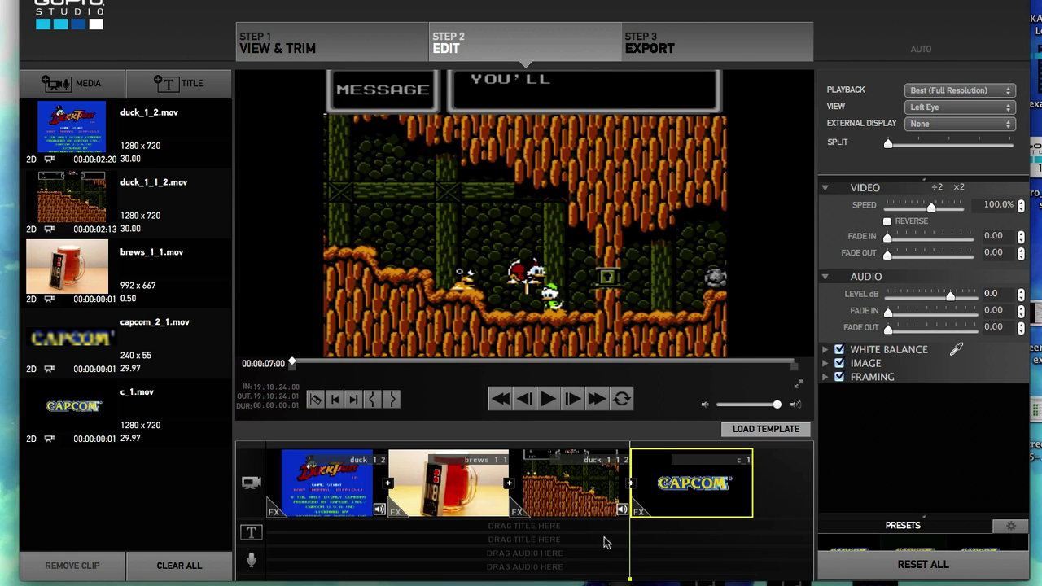
left_click(545, 399)
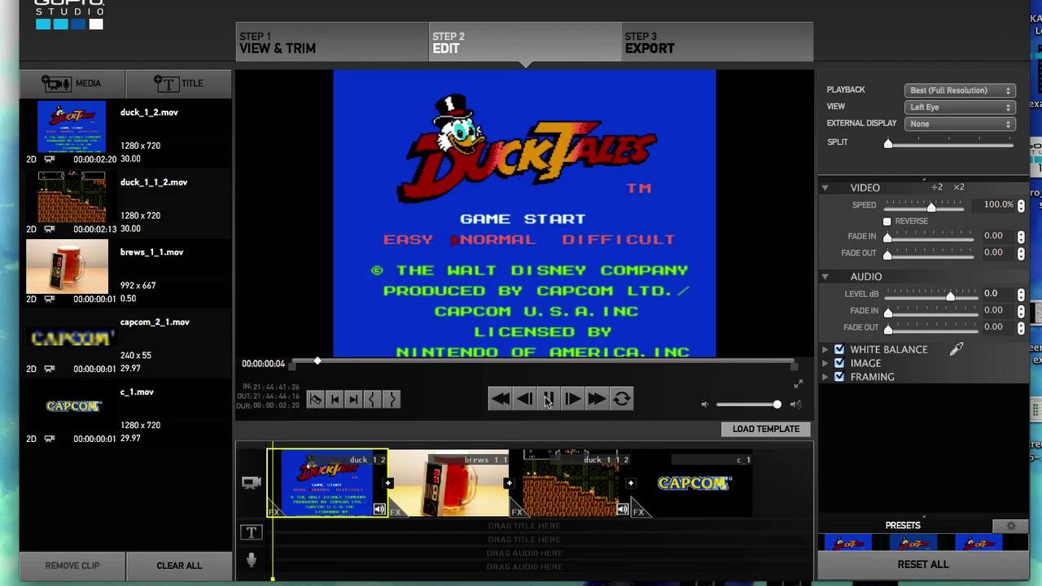
left_click(547, 399)
left_click(667, 506)
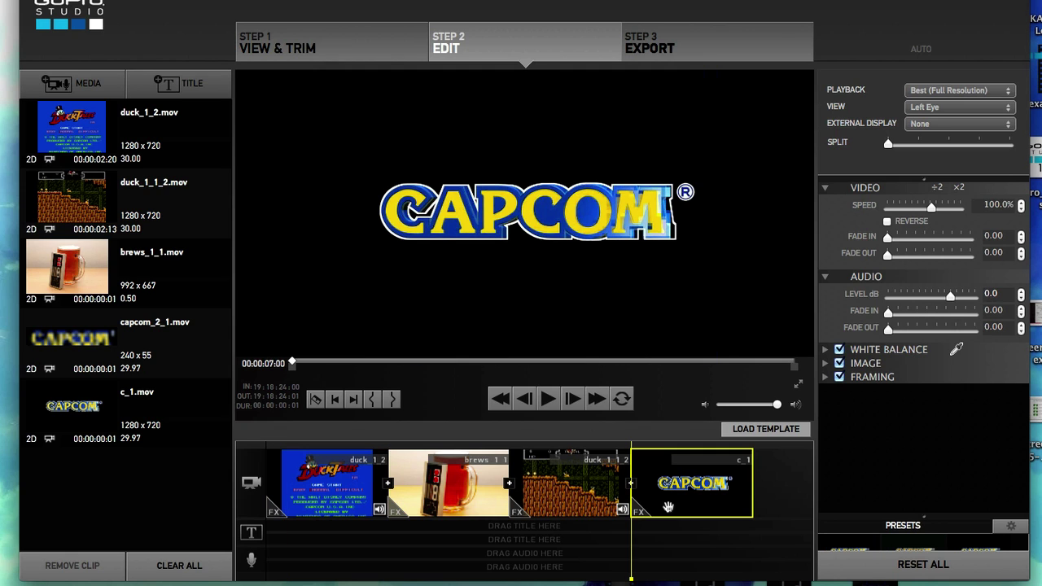
left_click(318, 47)
Reconvert c_1.jpg at five seconds per frame and add it to the conversion list as c_1_1.
left_click(140, 373)
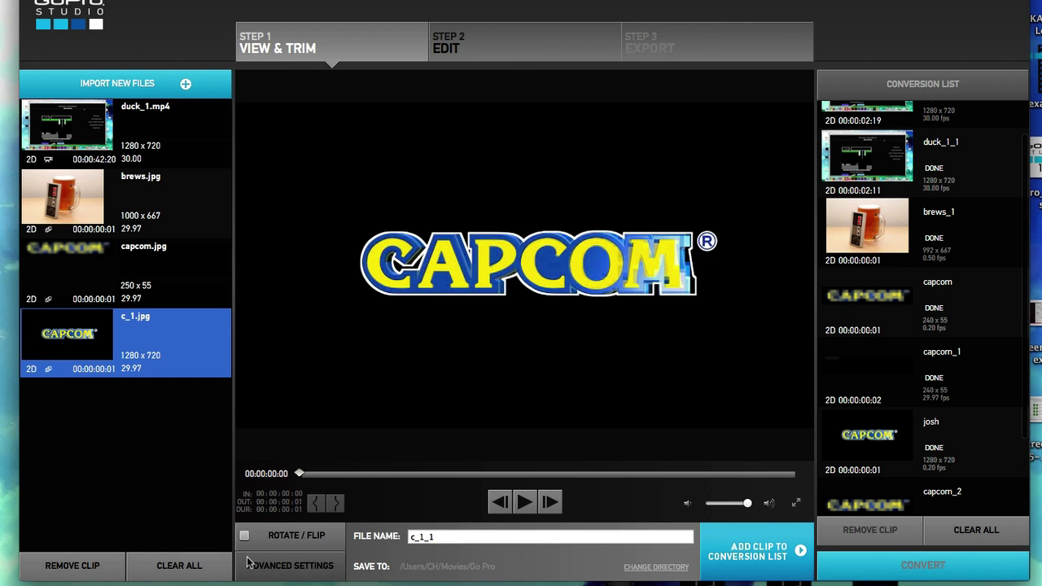
left_click(290, 569)
left_click(624, 23)
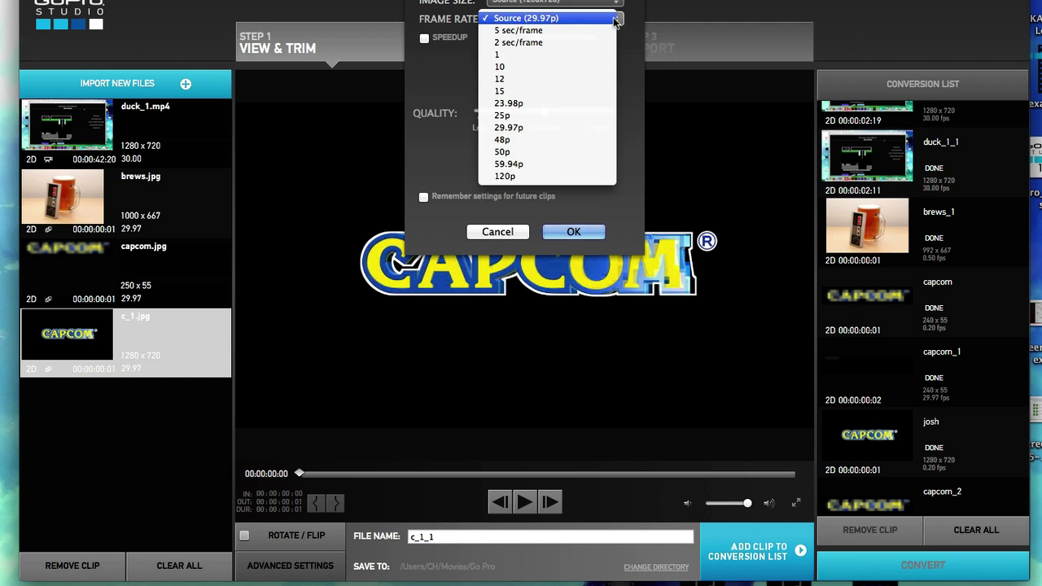
left_click(551, 39)
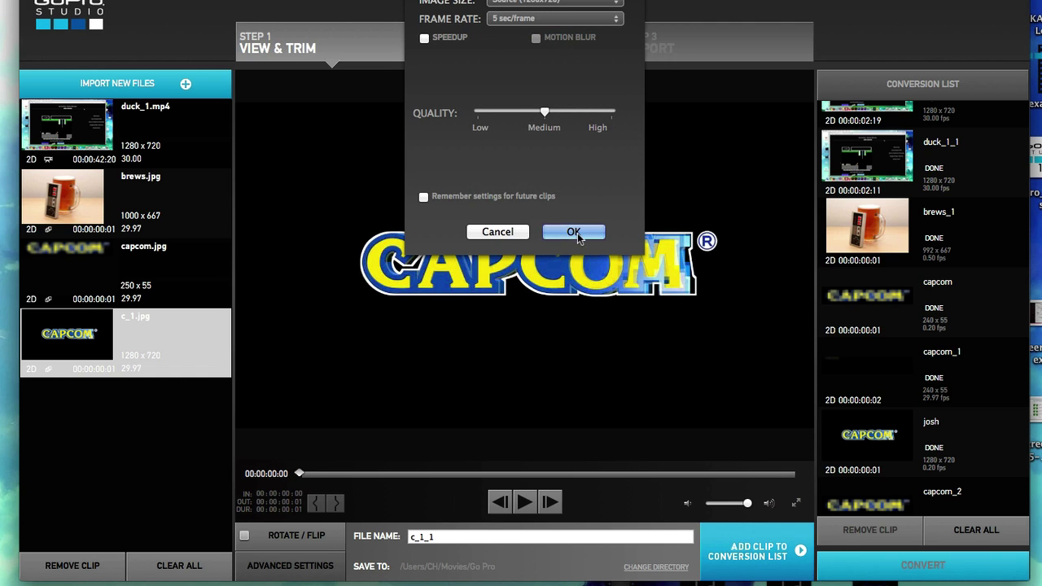
left_click(575, 232)
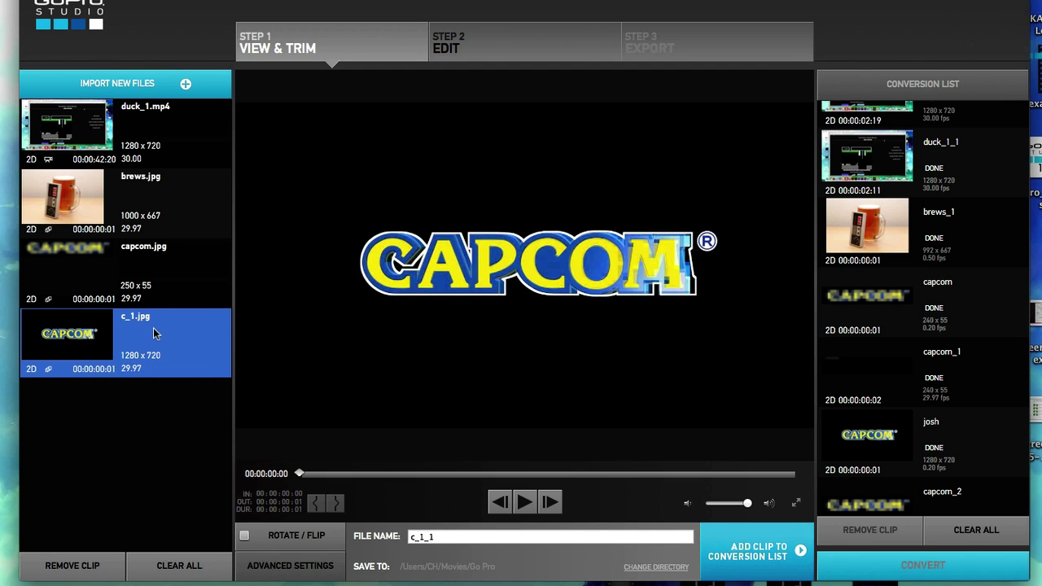
left_click(753, 561)
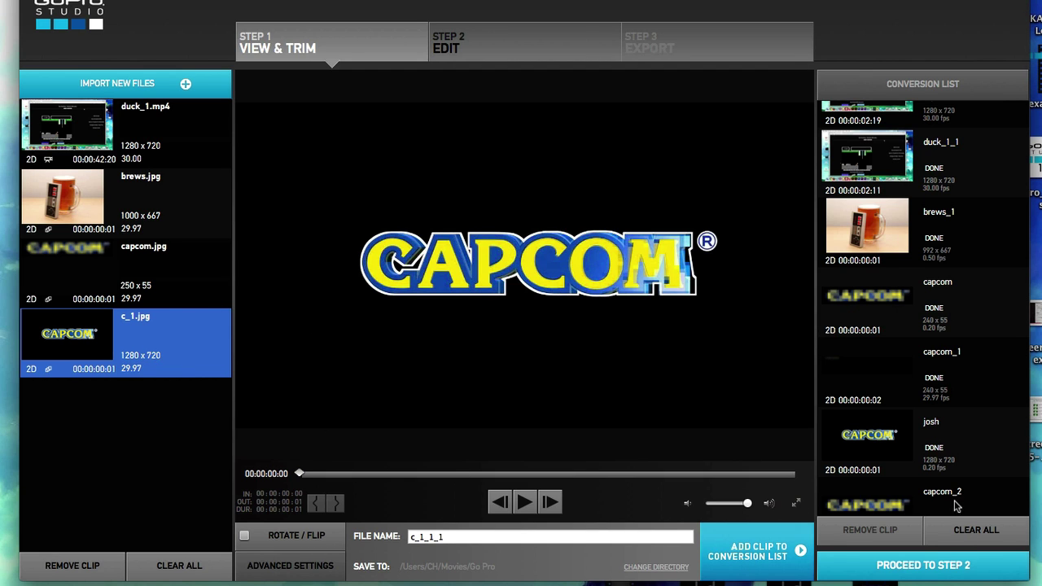
scroll(944, 480, "down", 5)
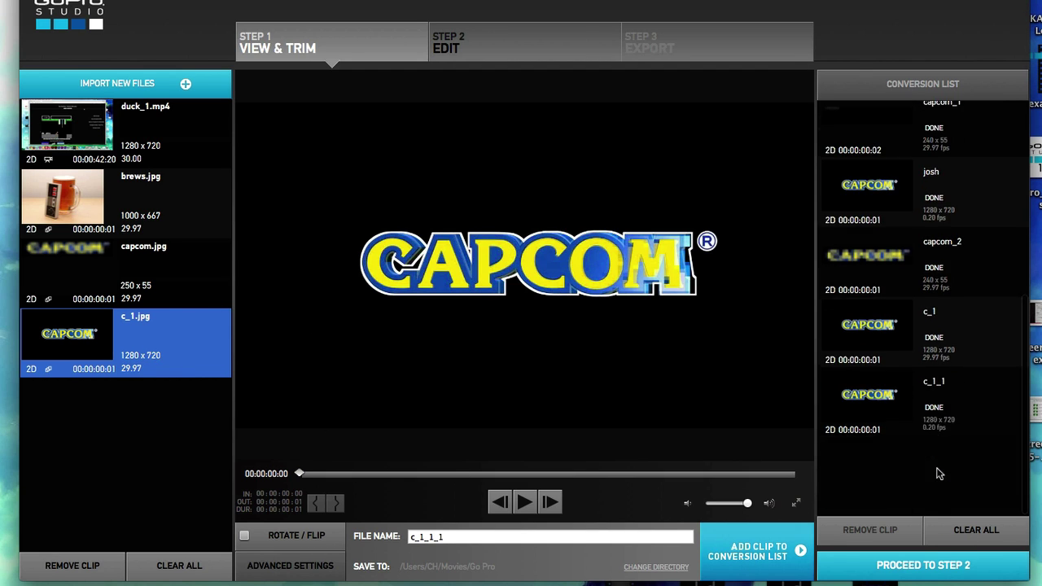
Replace the old CAPCOM timeline clip with c_1_1.mov and play back from the duck clip.
left_click(919, 565)
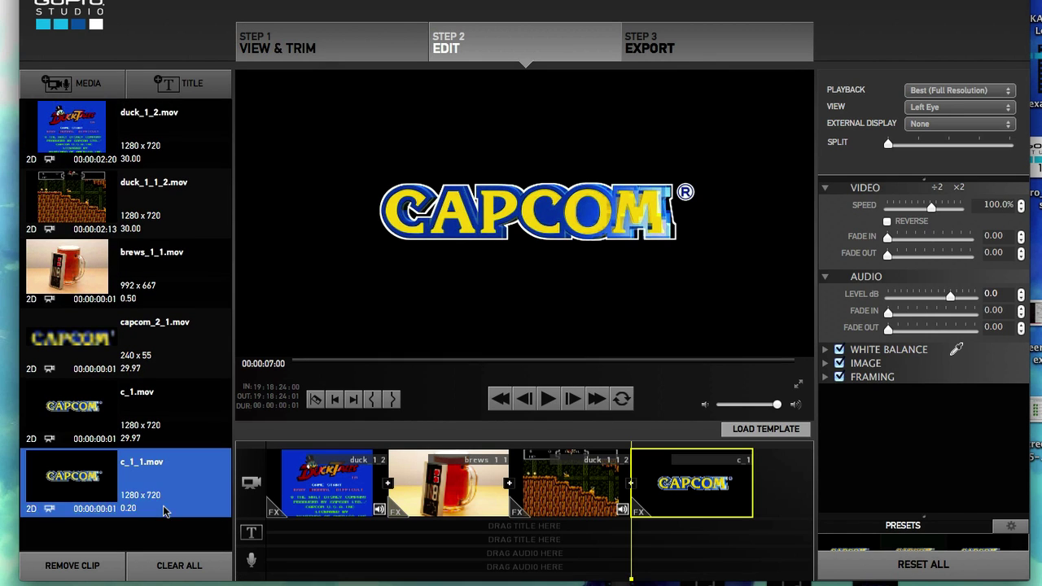
left_click(692, 489)
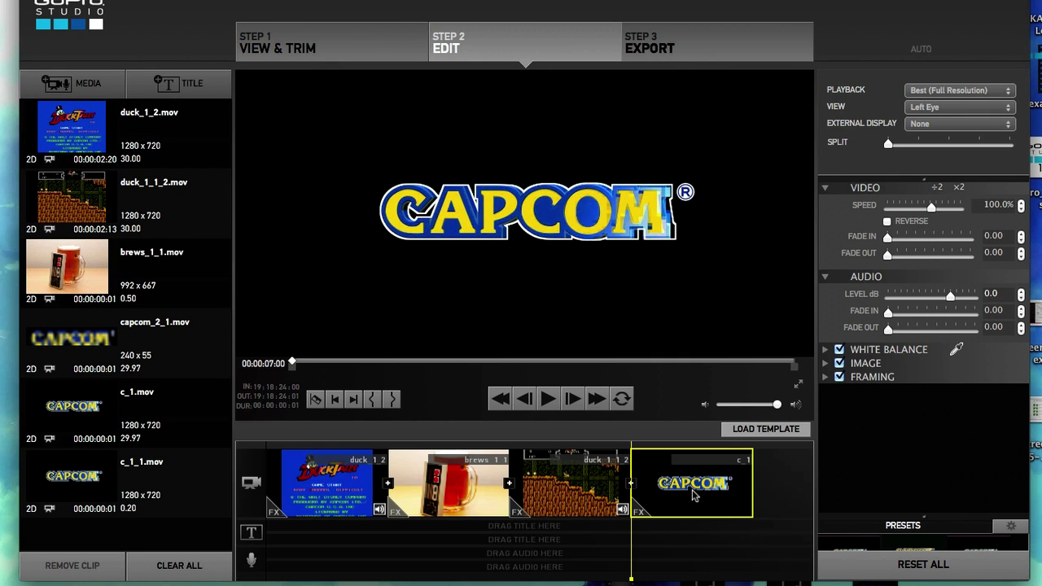
key("Delete")
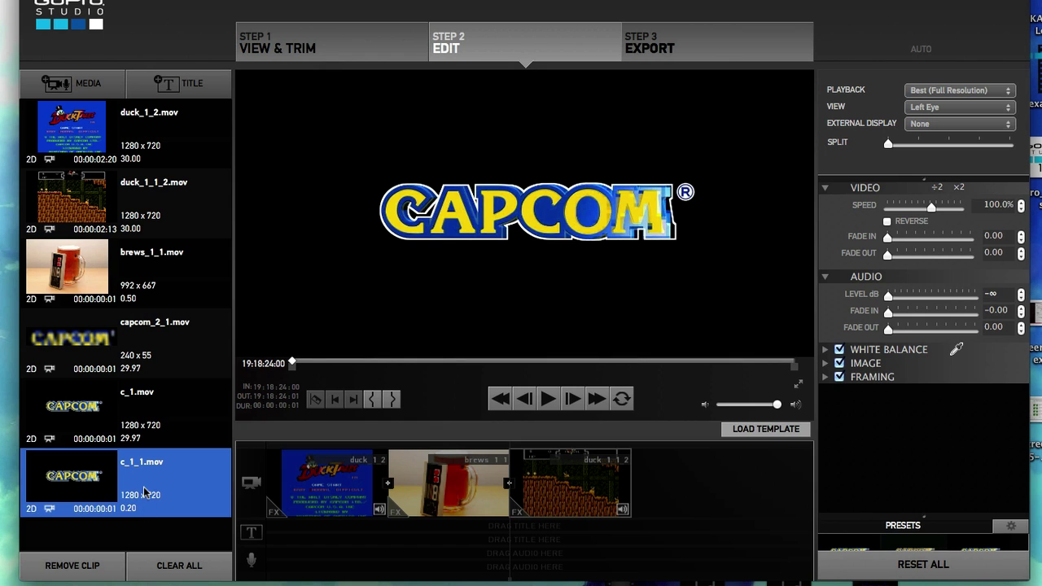
mouse_move(142, 489)
left_mouse_down()
mouse_move(429, 505)
mouse_move(732, 499)
left_mouse_up()
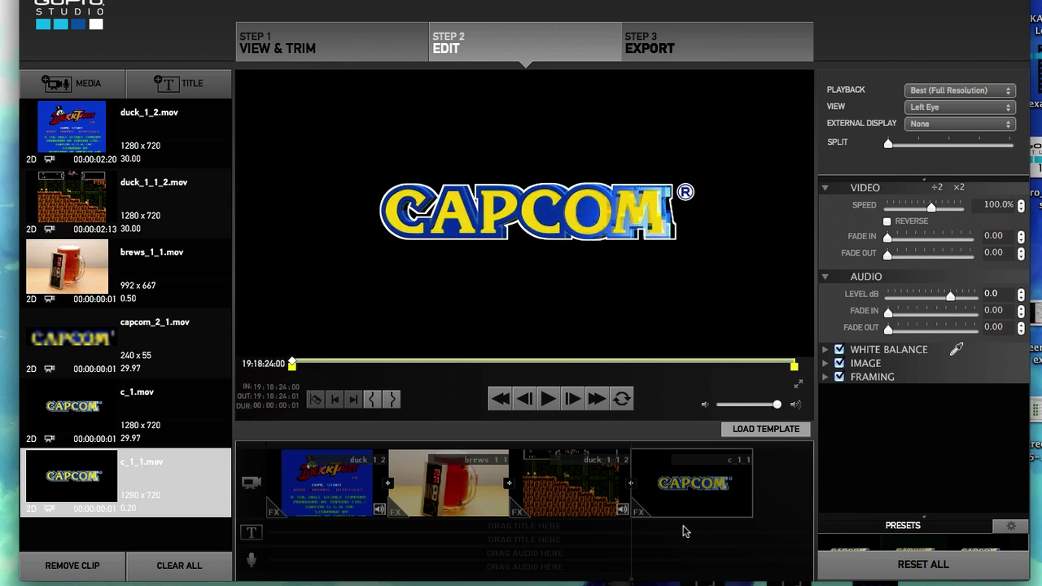
left_click_drag(638, 550, 518, 528)
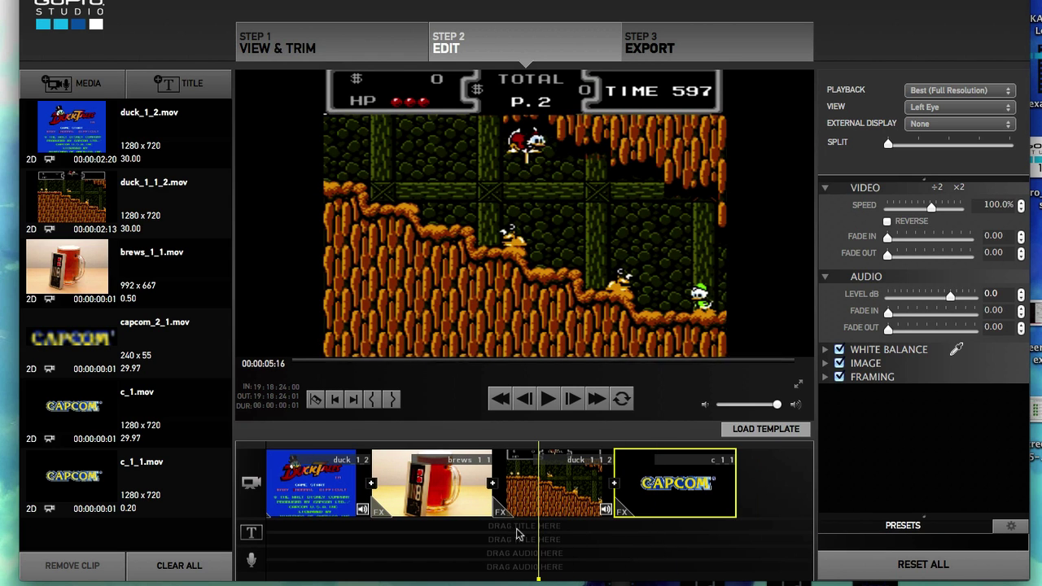
left_click(548, 399)
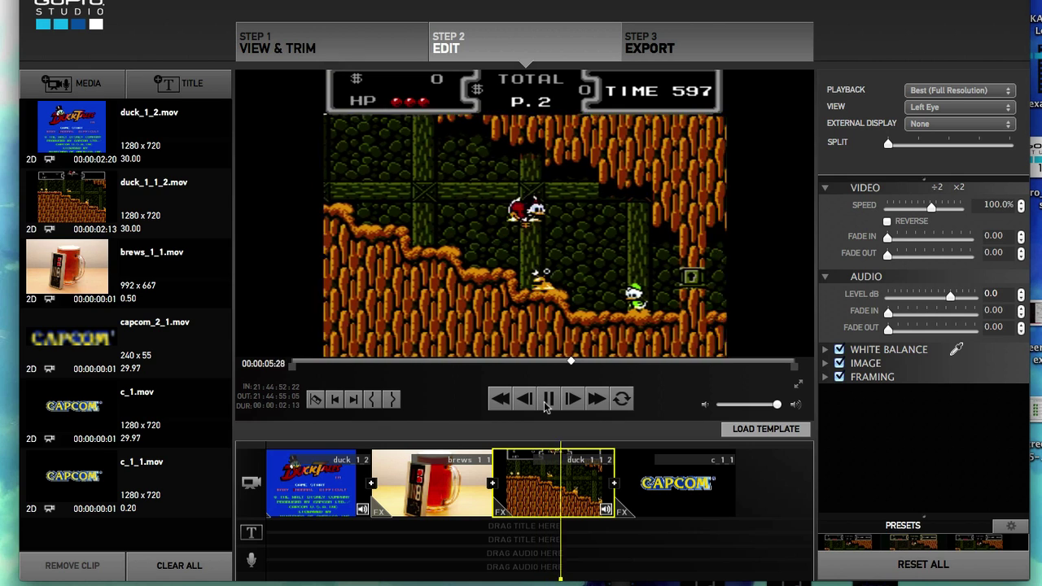
left_click(552, 400)
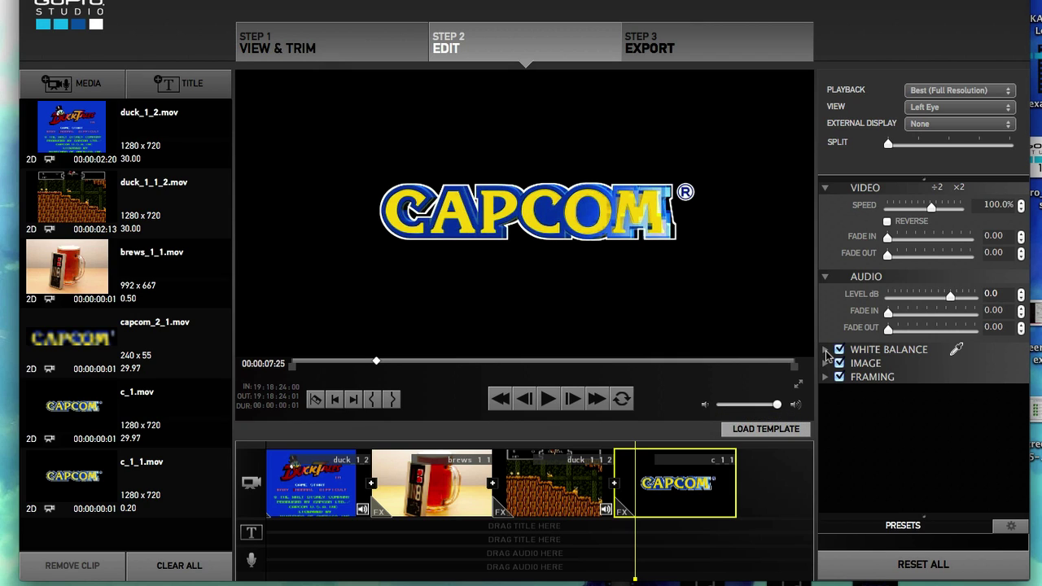
Expand White Balance and Image, try Temperature and Exposure, then expand Framing for the CAPCOM clip.
left_click(826, 350)
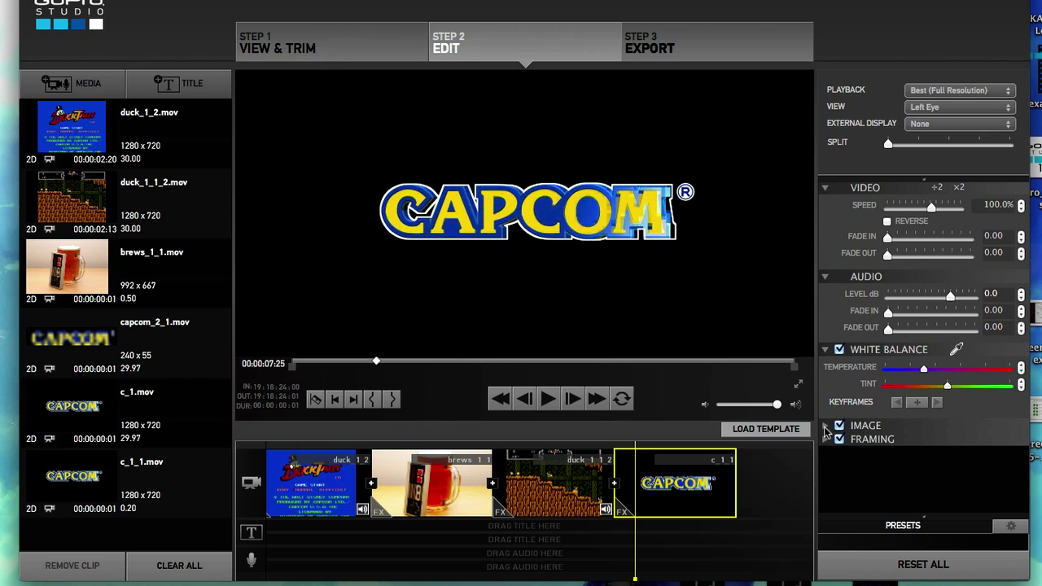
left_click_drag(933, 374, 914, 371)
left_click(838, 428)
scroll(840, 425, "down", 1)
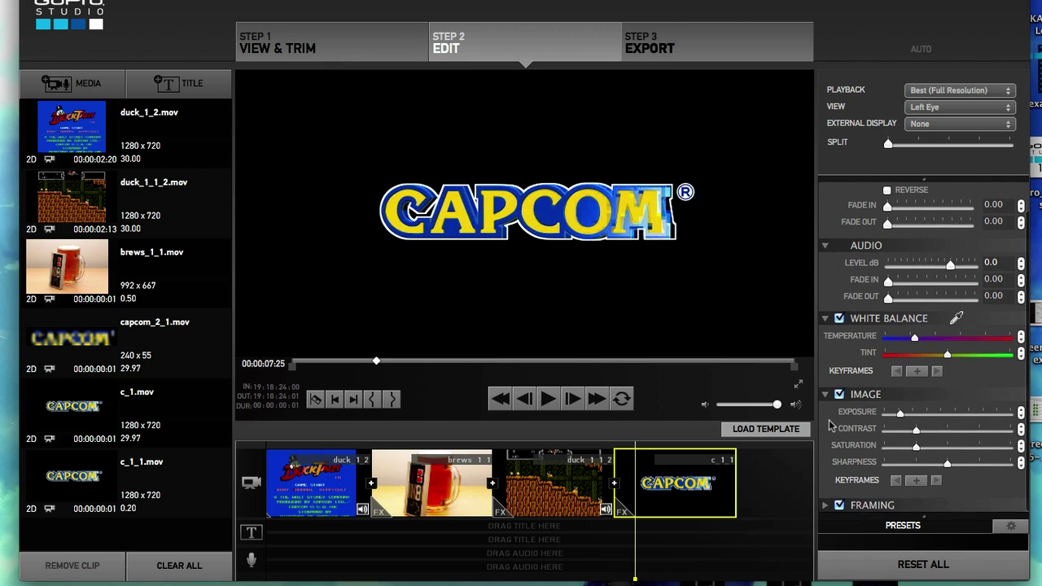
mouse_move(900, 415)
left_mouse_down()
mouse_move(992, 415)
mouse_move(900, 415)
left_mouse_up()
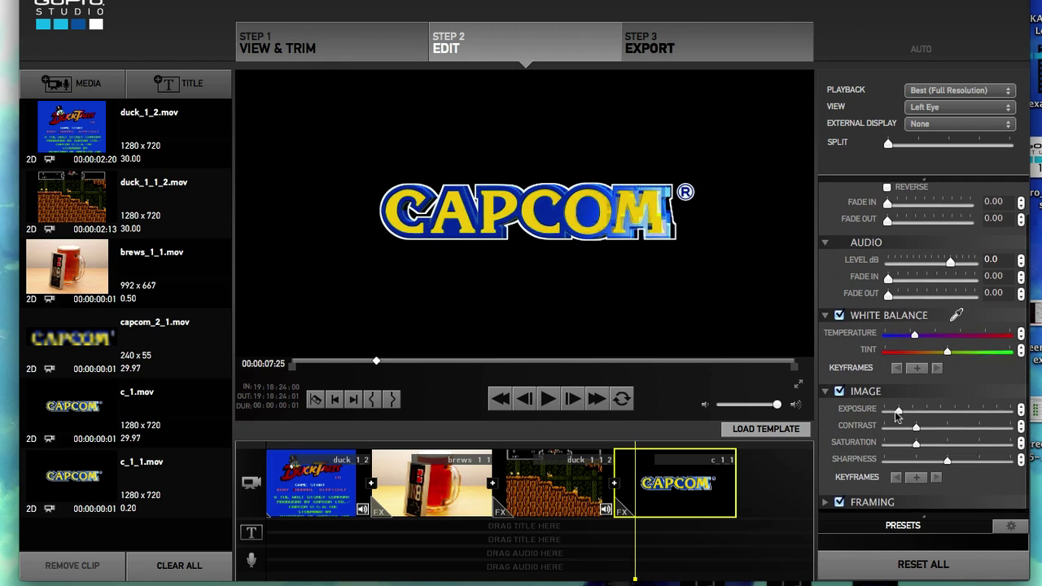
left_click(824, 506)
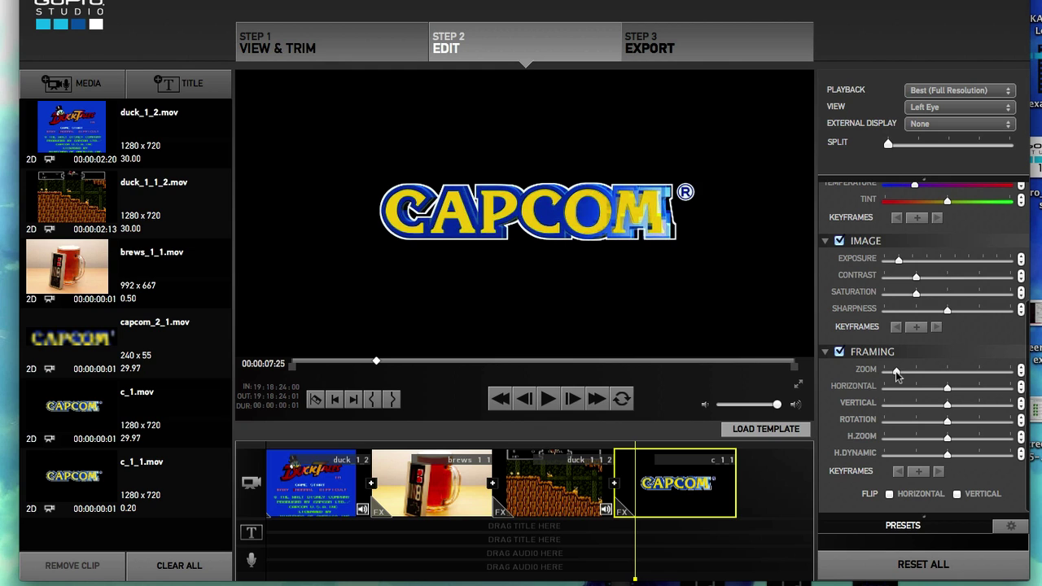
Zoom in, shift and stretch the CAPCOM logo, lower its sharpness, then select the duck clip.
mouse_move(895, 371)
left_mouse_down()
mouse_move(883, 374)
mouse_move(960, 376)
left_mouse_up()
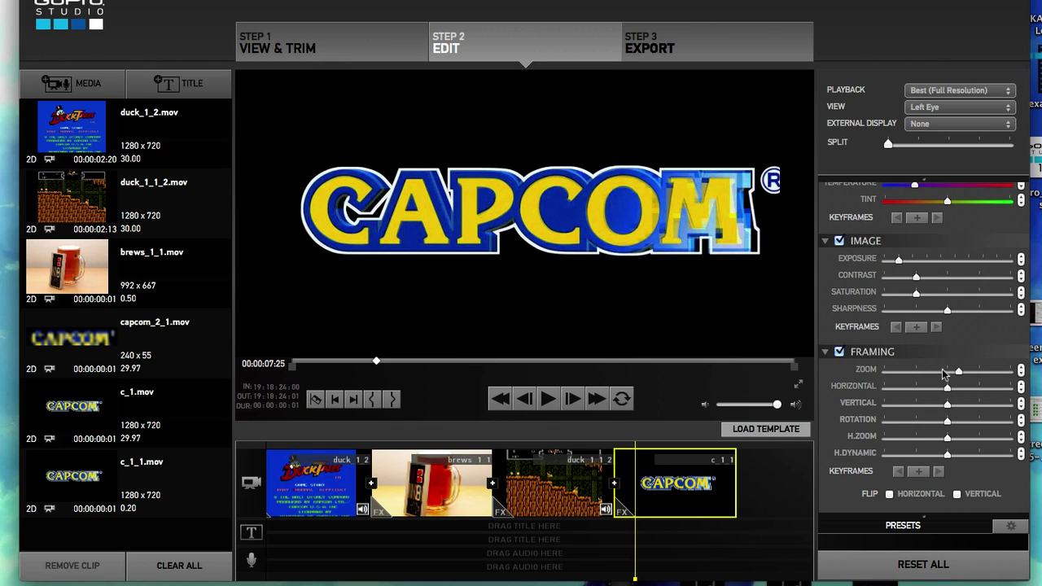
left_click_drag(948, 395, 942, 394)
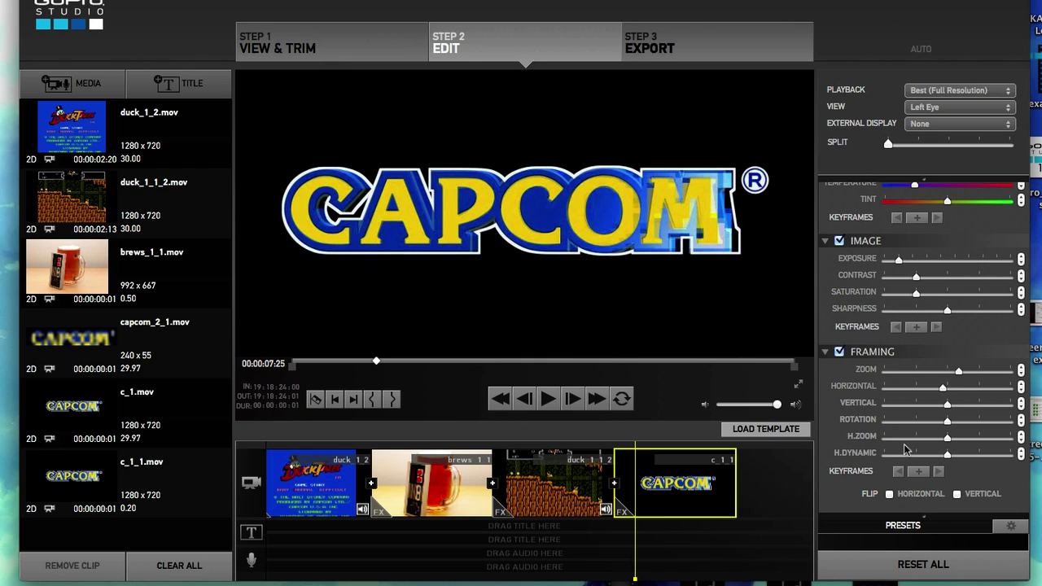
mouse_move(949, 452)
left_mouse_down()
mouse_move(1017, 463)
mouse_move(953, 458)
mouse_move(970, 440)
mouse_move(939, 437)
left_mouse_up()
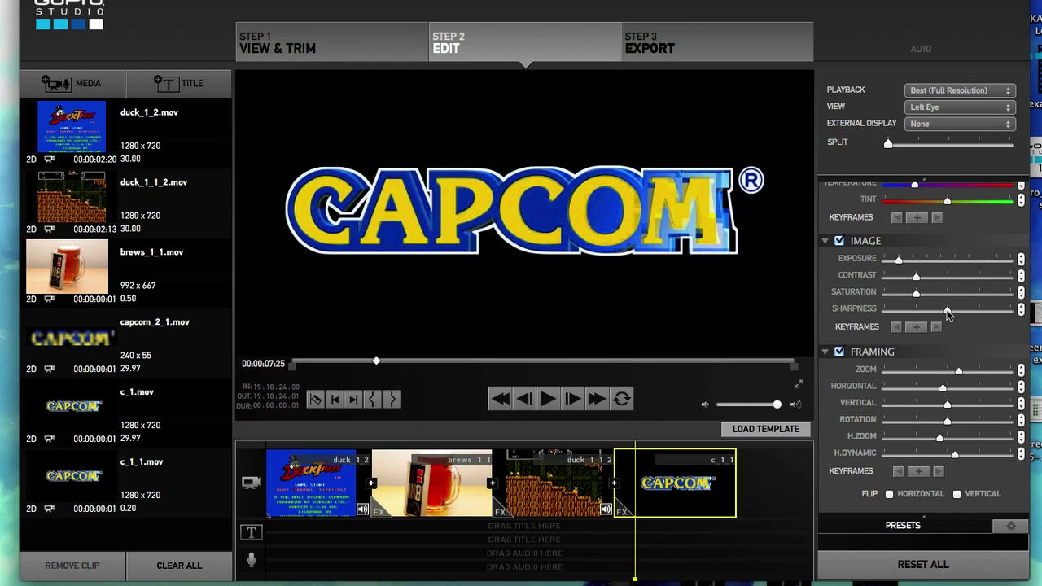
mouse_move(940, 312)
left_mouse_down()
mouse_move(922, 311)
mouse_move(938, 318)
left_mouse_up()
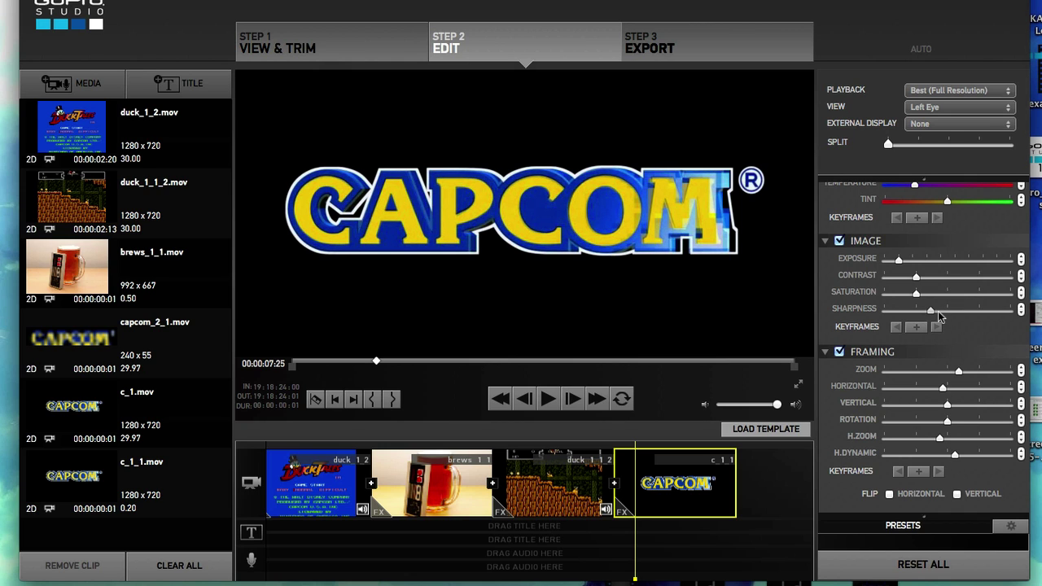
left_click(553, 495)
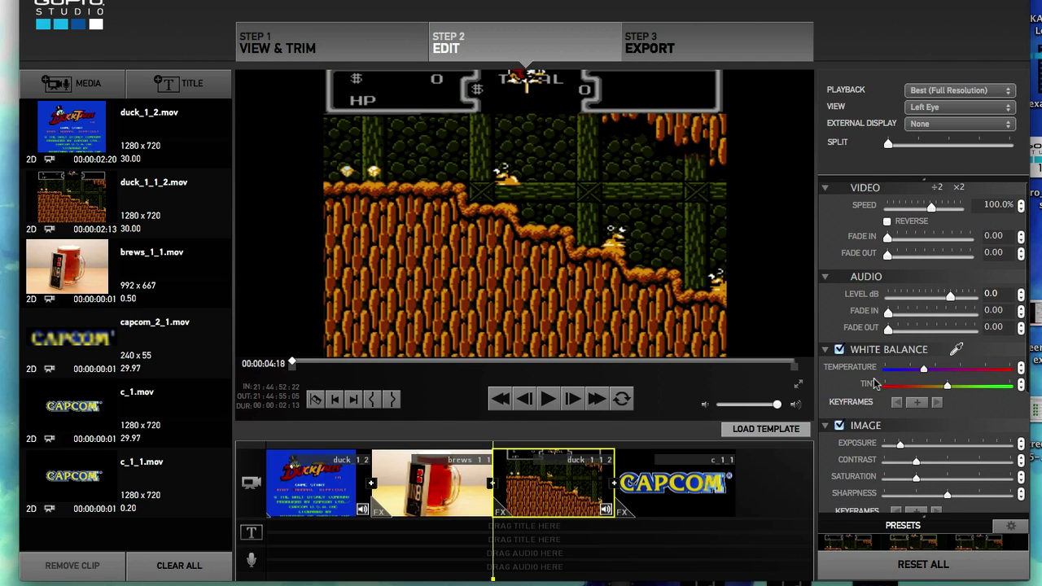
Collapse the Image and White Balance sections and try Framing Zoom on the duck clip.
left_click(825, 426)
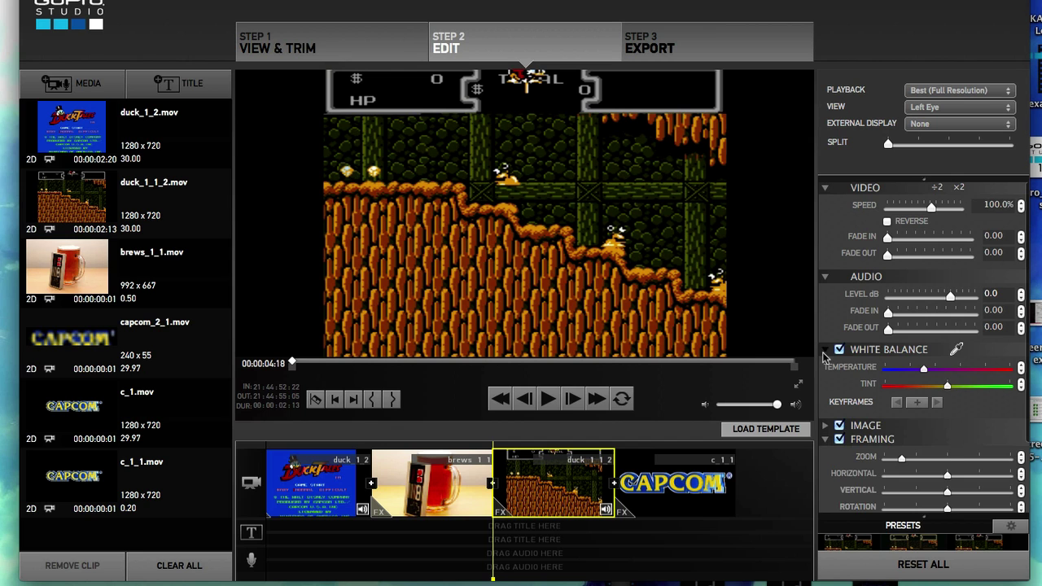
left_click(824, 350)
mouse_move(901, 399)
left_mouse_down()
mouse_move(972, 400)
mouse_move(902, 407)
left_mouse_up()
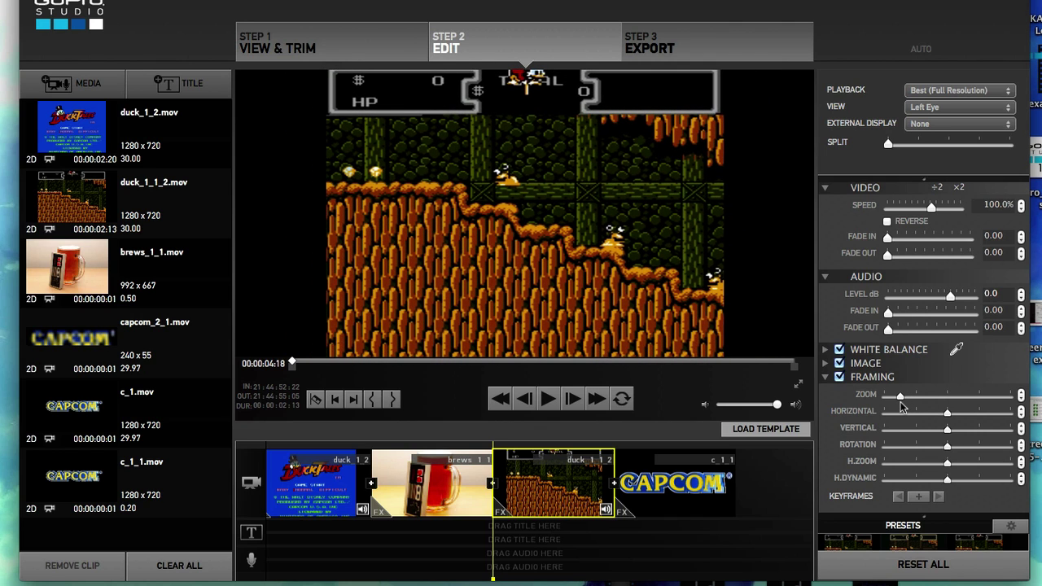